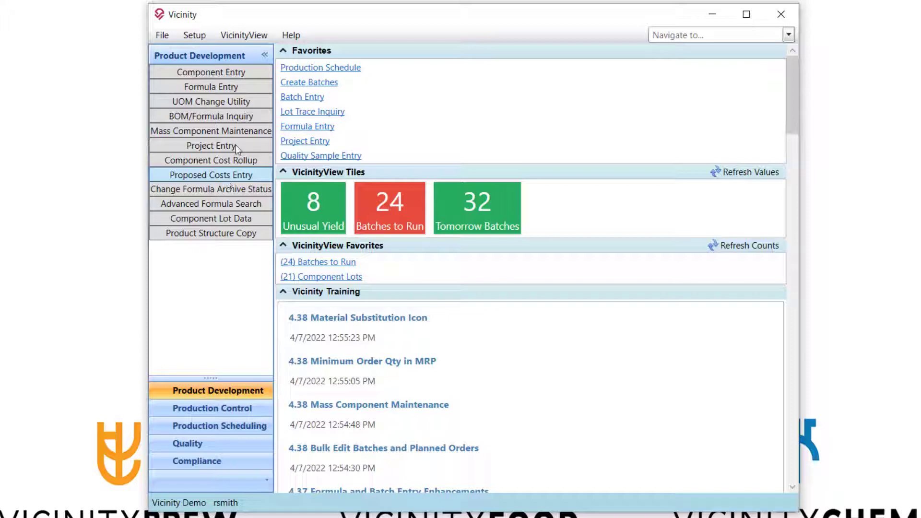
Open Proposed Costs Entry and load the 6 MONTH PROJECTED proposed costs record.
{"action": "left_click", "coordinate": [235, 174]}
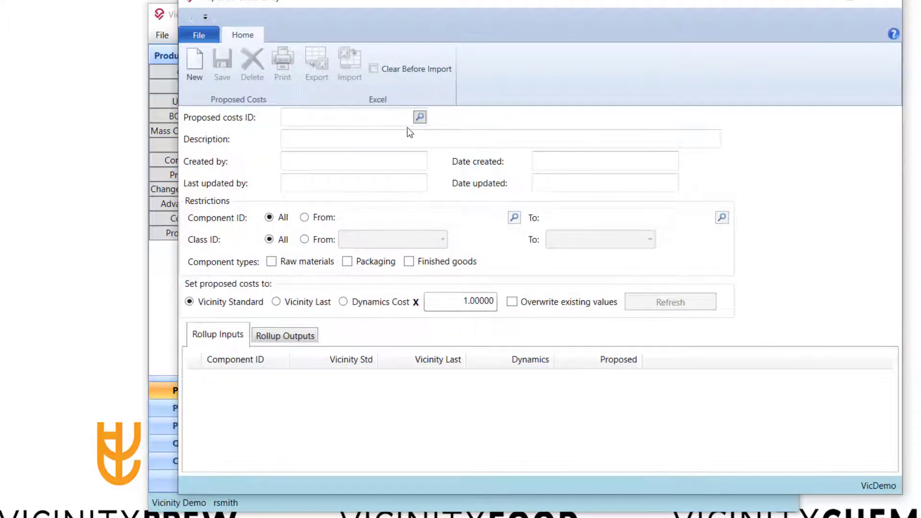
{"action": "left_click", "coordinate": [420, 131]}
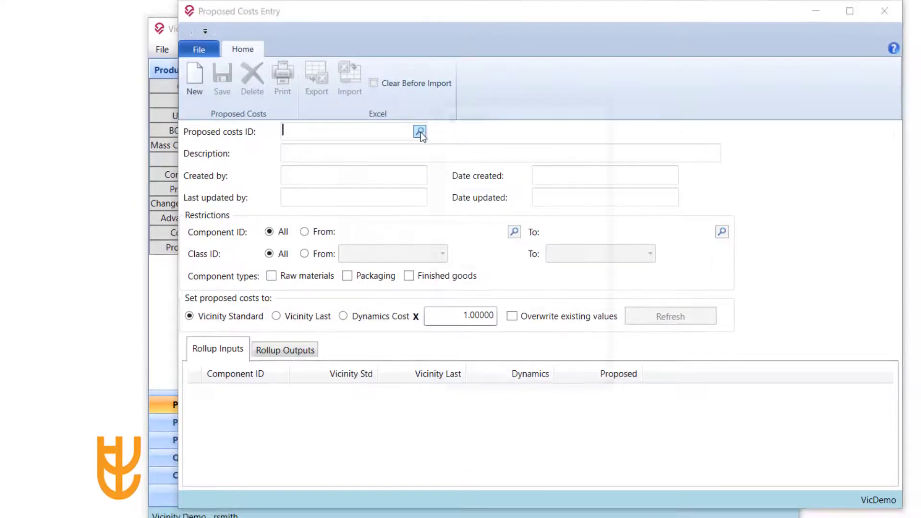
{"action": "double_click", "coordinate": [498, 180]}
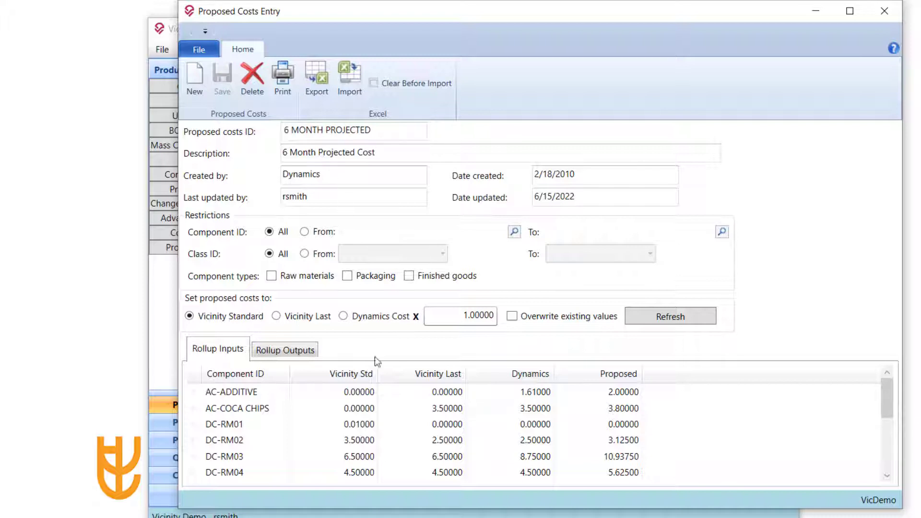
Examine the Proposed and Dynamics costs of the first components in the rollup inputs.
{"action": "left_click", "coordinate": [633, 392]}
{"action": "left_click", "coordinate": [626, 409]}
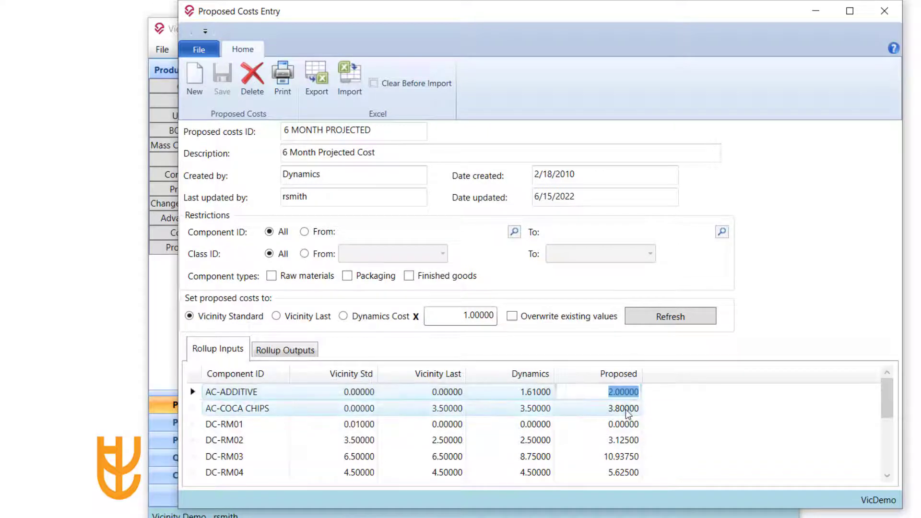
{"action": "left_click", "coordinate": [624, 425]}
{"action": "left_click", "coordinate": [621, 442]}
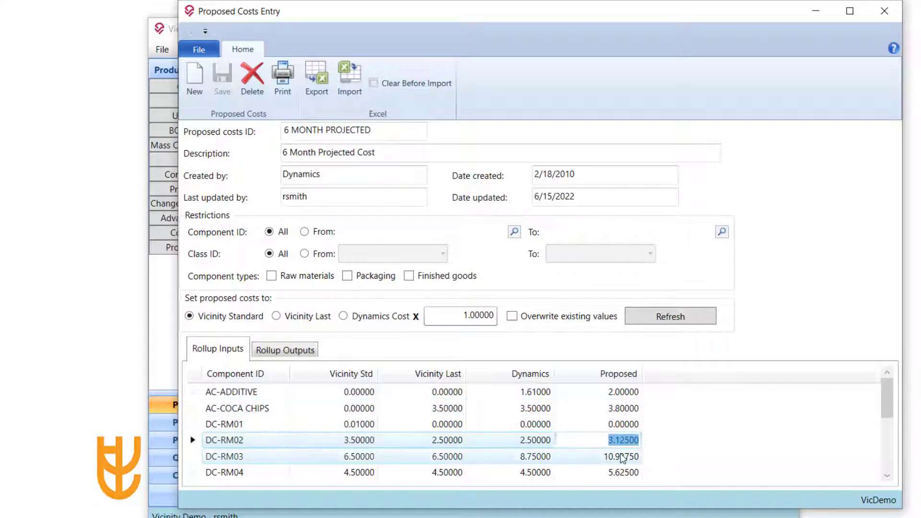
{"action": "left_click", "coordinate": [621, 456]}
{"action": "left_click", "coordinate": [532, 392]}
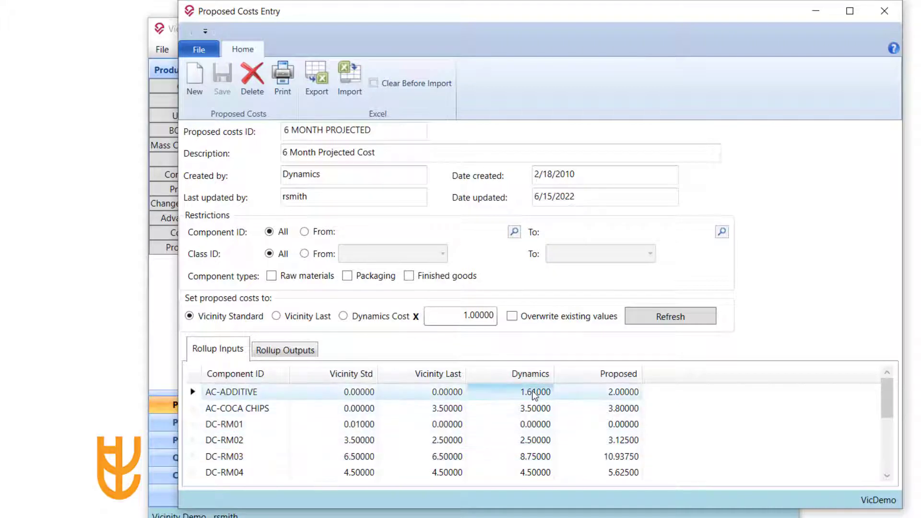
{"action": "left_click", "coordinate": [536, 408]}
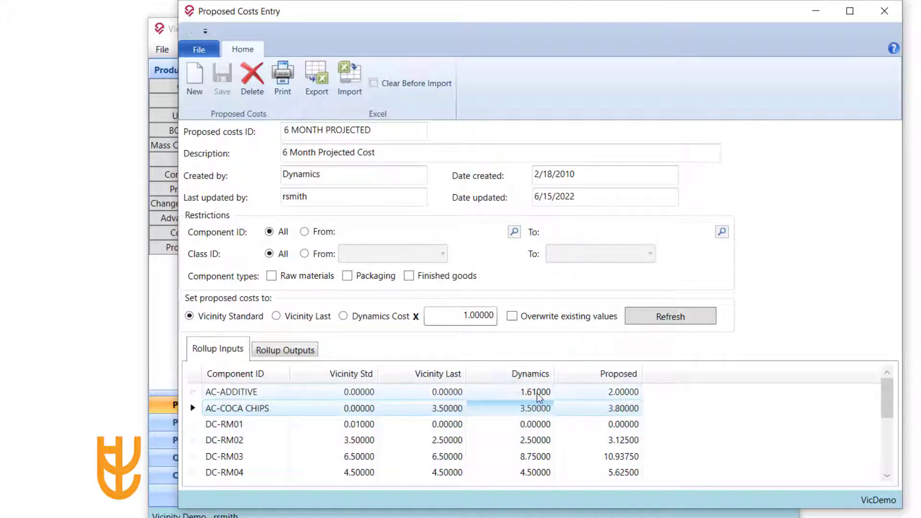
{"action": "left_click", "coordinate": [537, 392]}
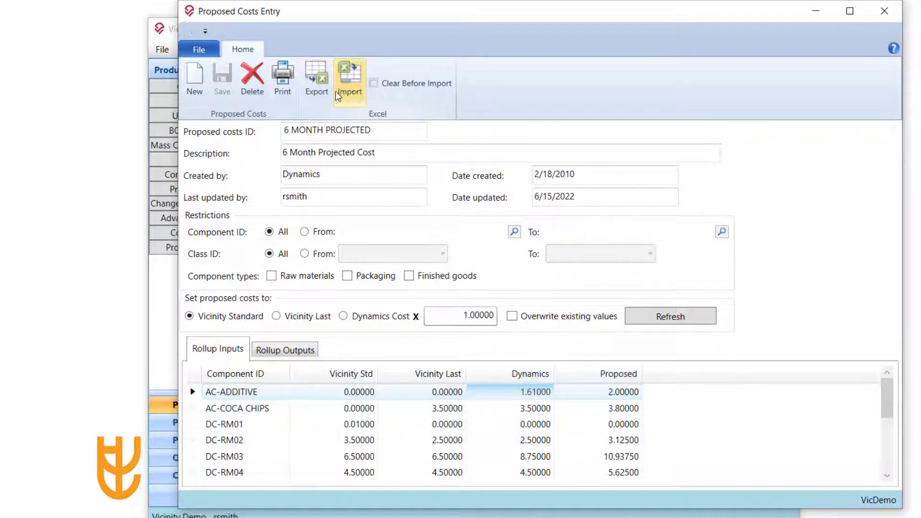
Export the proposed costs to ProposedCost-6Month.xlsx in the Holdit folder, replacing the existing file.
{"action": "left_click", "coordinate": [316, 83]}
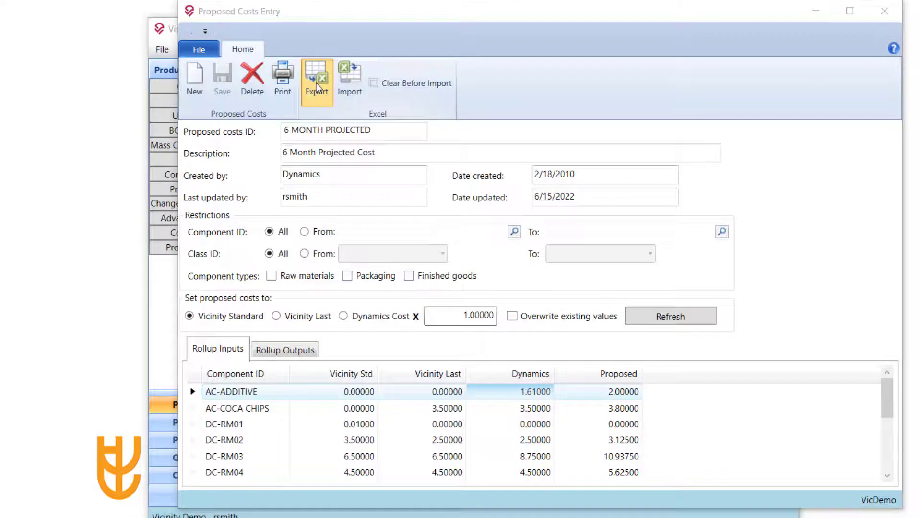
{"action": "left_click", "coordinate": [372, 130]}
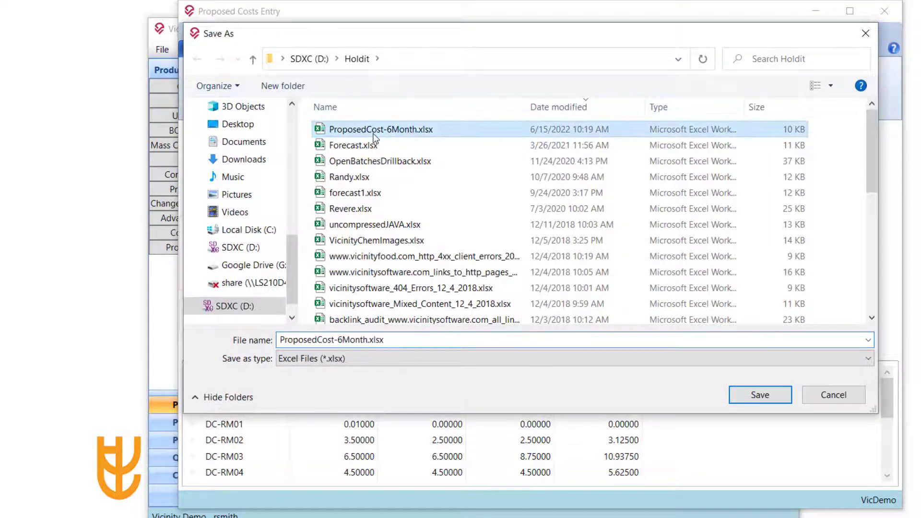
{"action": "left_click", "coordinate": [762, 394]}
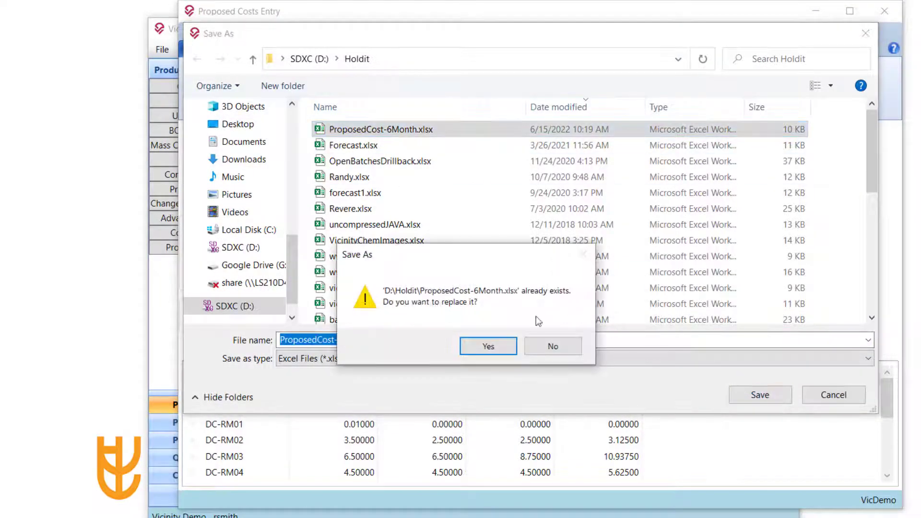
{"action": "left_click", "coordinate": [500, 346]}
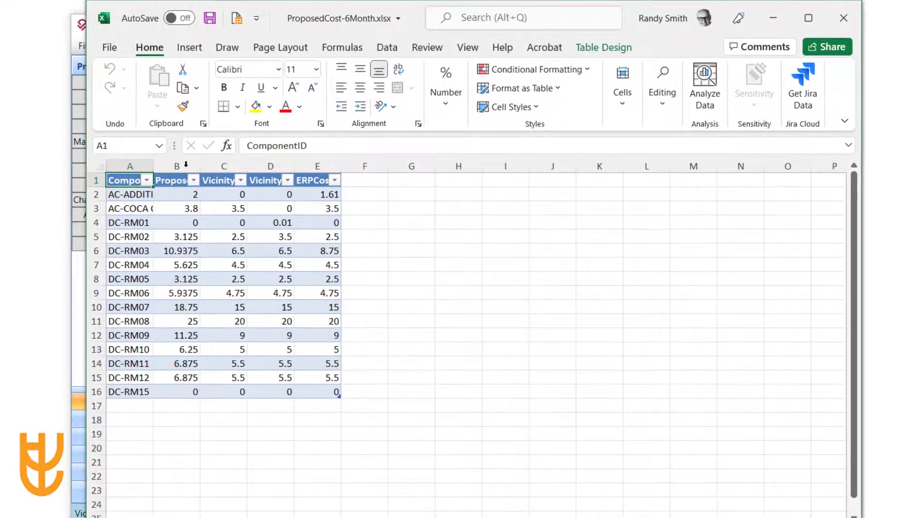
Fit the widths of columns A to E to their contents in the exported Excel workbook.
{"action": "left_click_drag", "start_coordinate": [198, 170], "coordinate": [407, 170]}
{"action": "left_click_drag", "start_coordinate": [330, 167], "coordinate": [338, 165]}
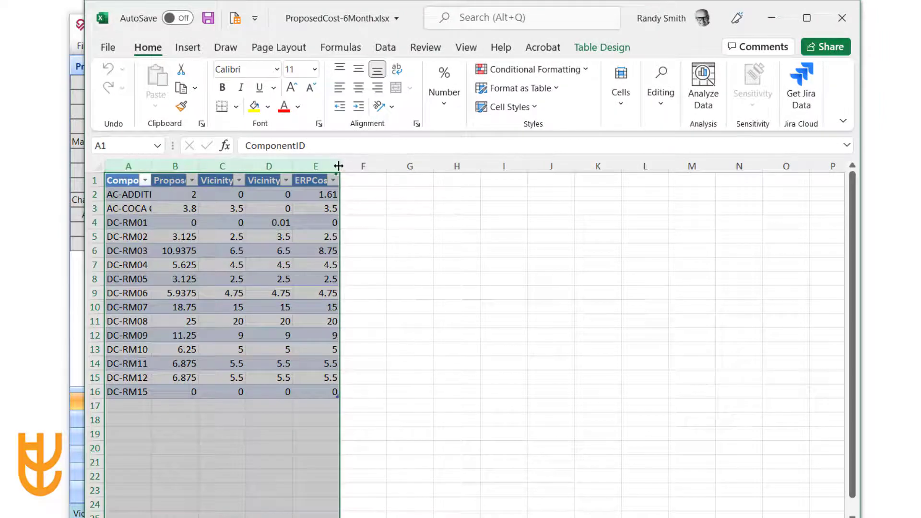
{"action": "double_click", "coordinate": [340, 166]}
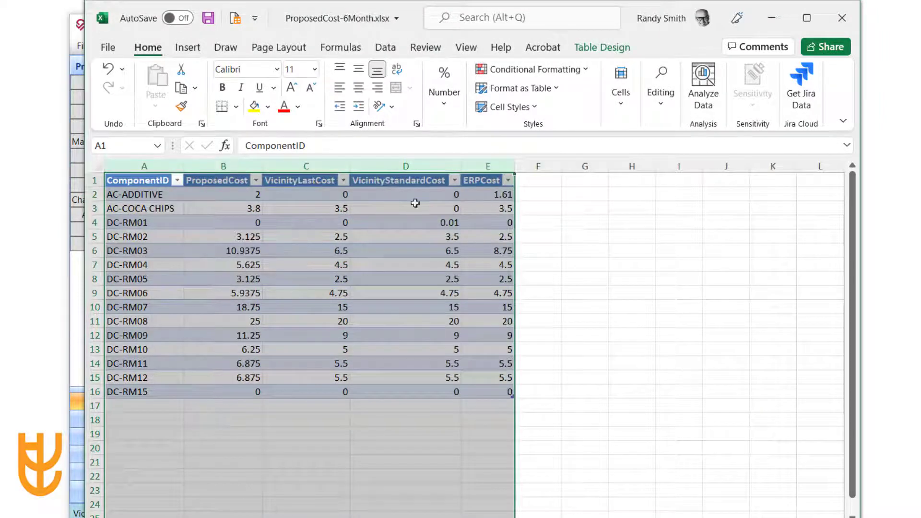
{"action": "left_click", "coordinate": [252, 199]}
{"action": "left_click", "coordinate": [255, 222]}
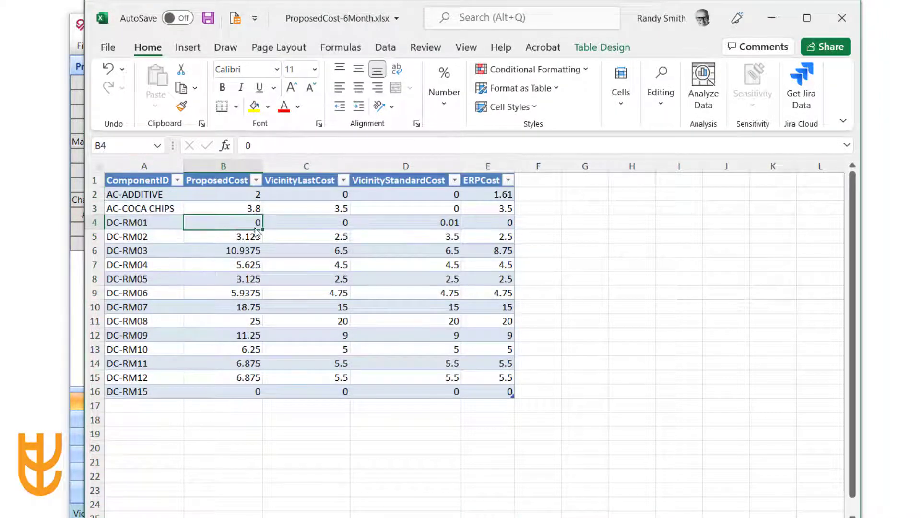
{"action": "left_click", "coordinate": [247, 240]}
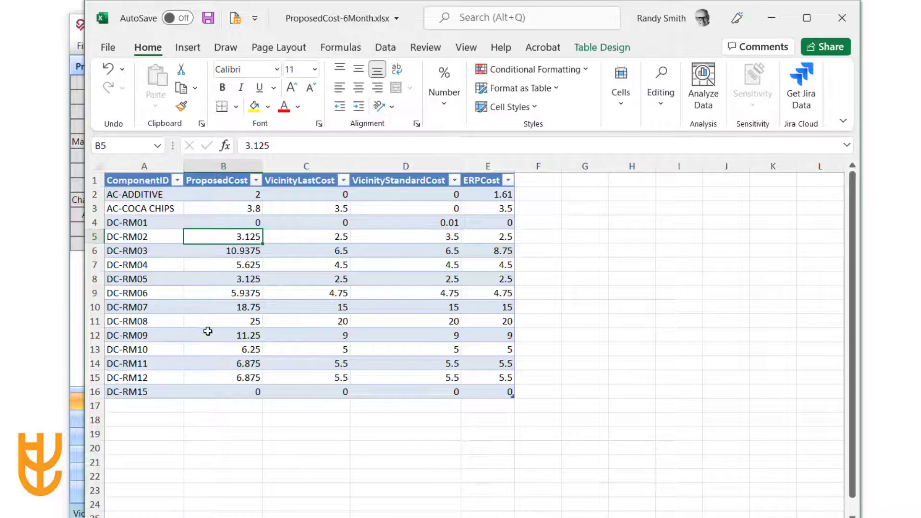
{"action": "left_click", "coordinate": [531, 183]}
{"action": "type", "text": "calc"}
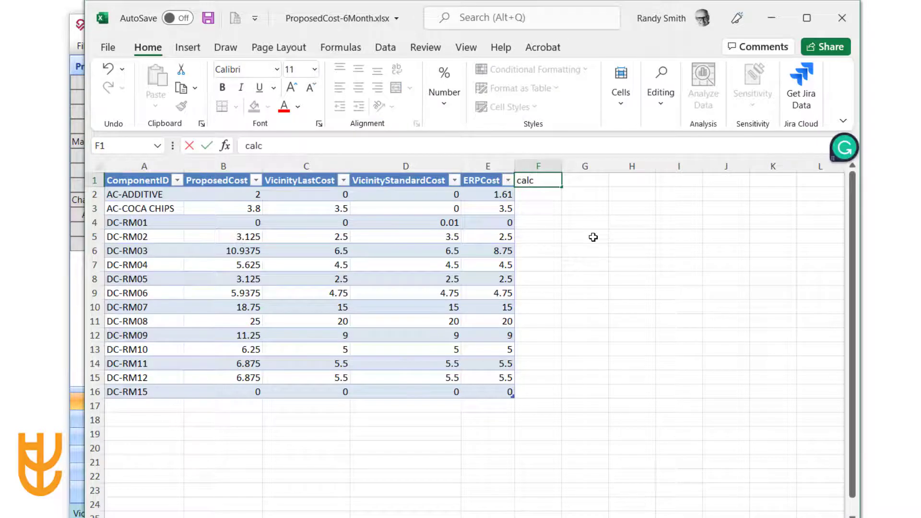
{"action": "key", "text": "Return"}
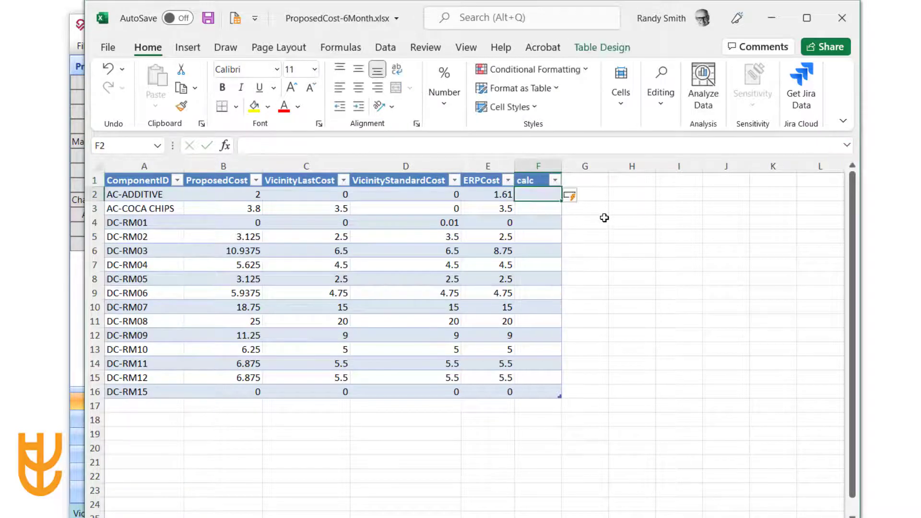
{"action": "type", "text": "="}
{"action": "key", "text": "Left"}
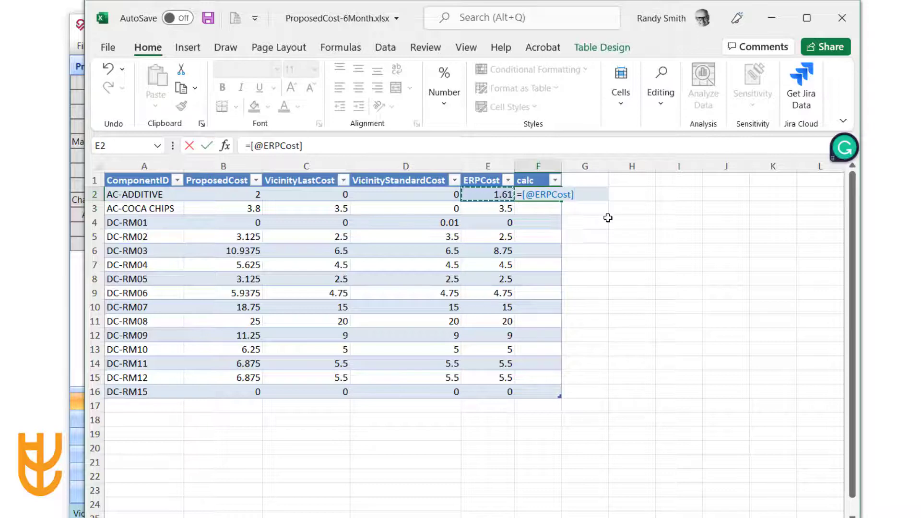
{"action": "type", "text": "*1.1"}
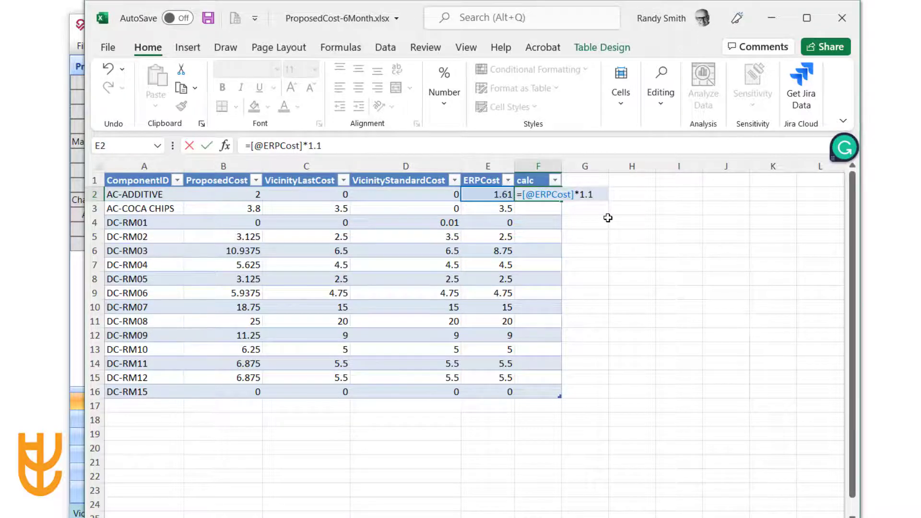
{"action": "key", "text": "Tab"}
Copy the calc results in F2:F16 and paste them as values over the ProposedCost column from B2.
{"action": "left_click_drag", "start_coordinate": [542, 194], "coordinate": [540, 390]}
{"action": "key", "text": "ctrl+c"}
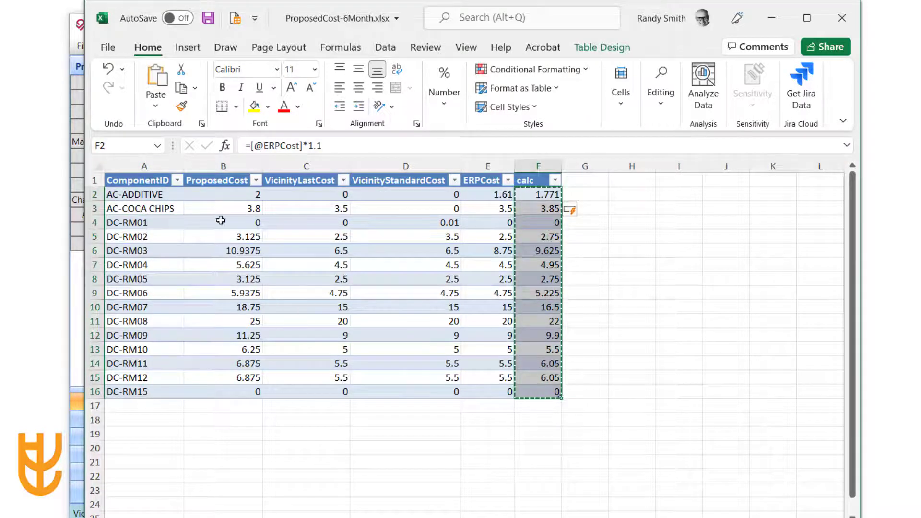
{"action": "right_click", "coordinate": [226, 195]}
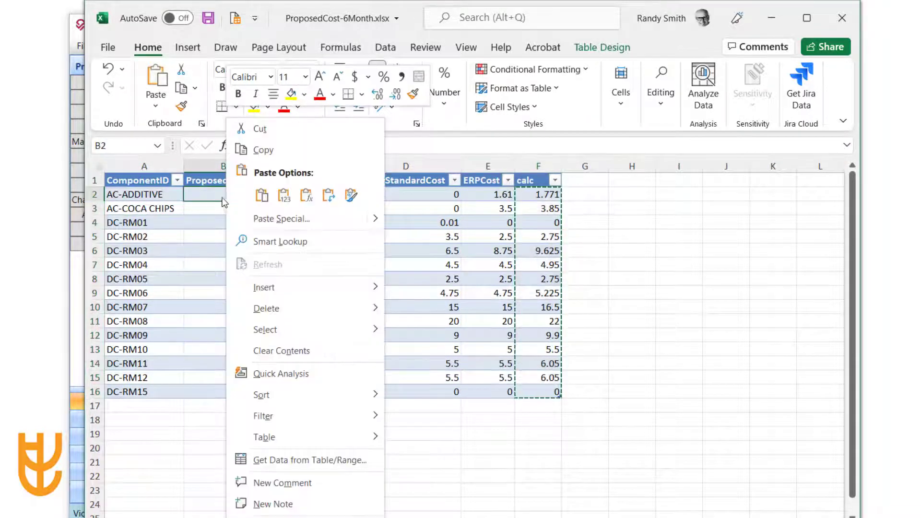
{"action": "left_click", "coordinate": [268, 220]}
{"action": "left_click", "coordinate": [170, 159]}
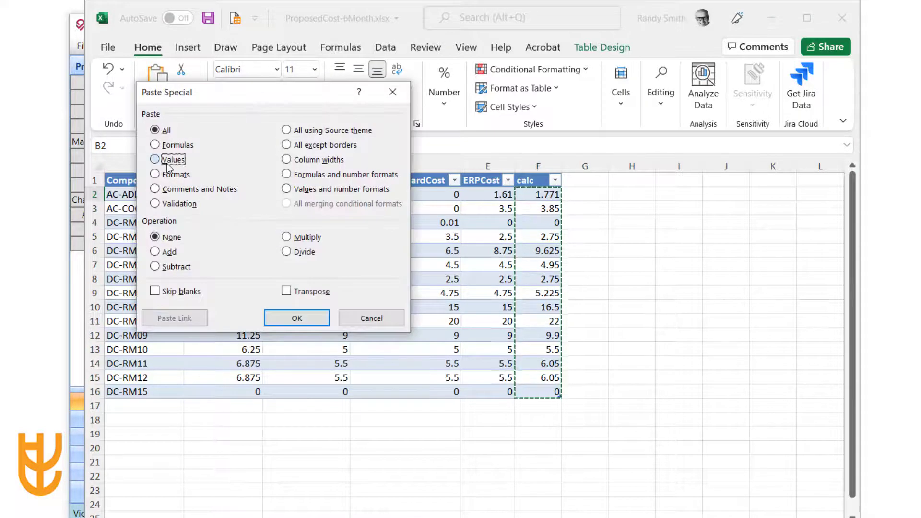
{"action": "left_click", "coordinate": [297, 318]}
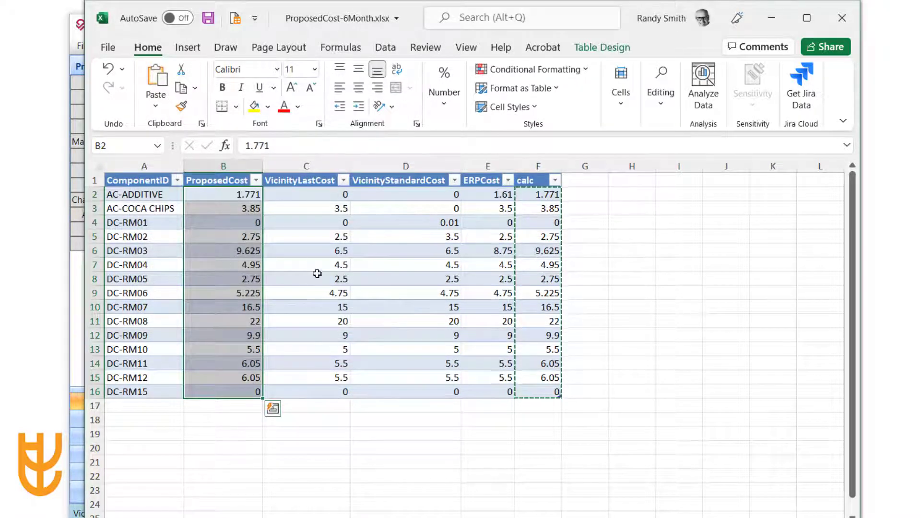
Delete the calc column F and save and close the ProposedCost-6Month.xlsx workbook.
{"action": "right_click", "coordinate": [539, 166]}
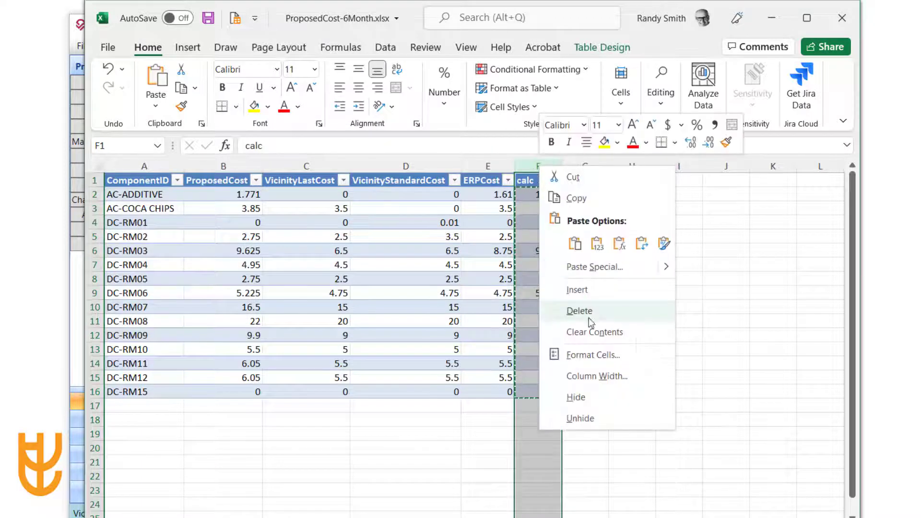
{"action": "left_click", "coordinate": [590, 312]}
{"action": "left_click", "coordinate": [241, 195]}
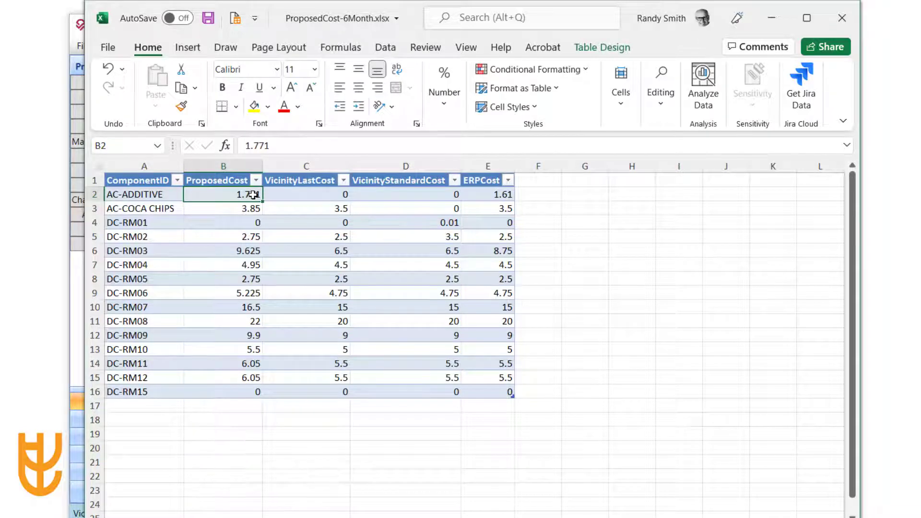
{"action": "left_click", "coordinate": [208, 18]}
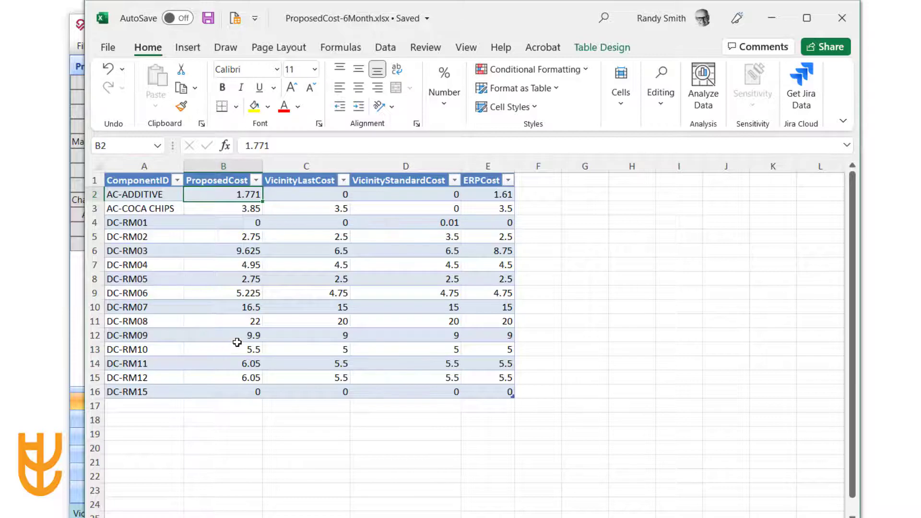
{"action": "left_click", "coordinate": [843, 19]}
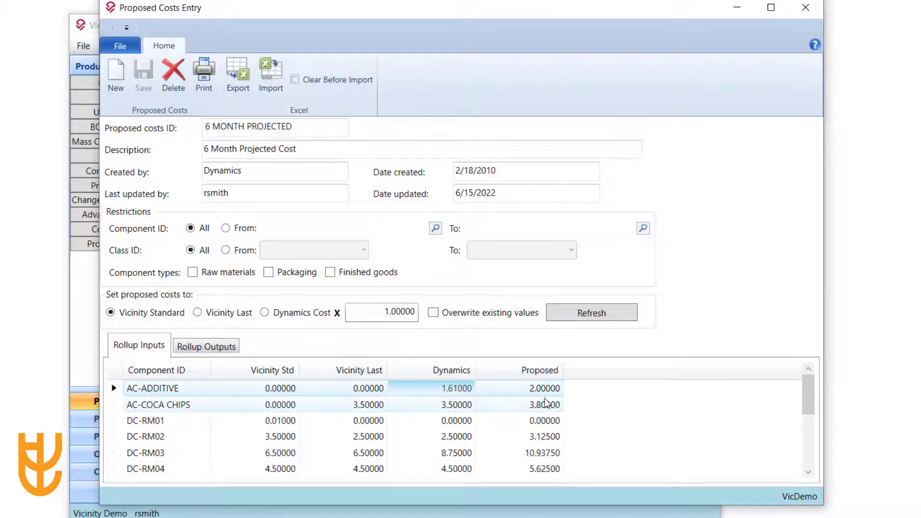
Import ProposedCost-6Month.xlsx into the 6 MONTH PROJECTED record in Vicinity's Proposed Costs Entry.
{"action": "left_click", "coordinate": [274, 73]}
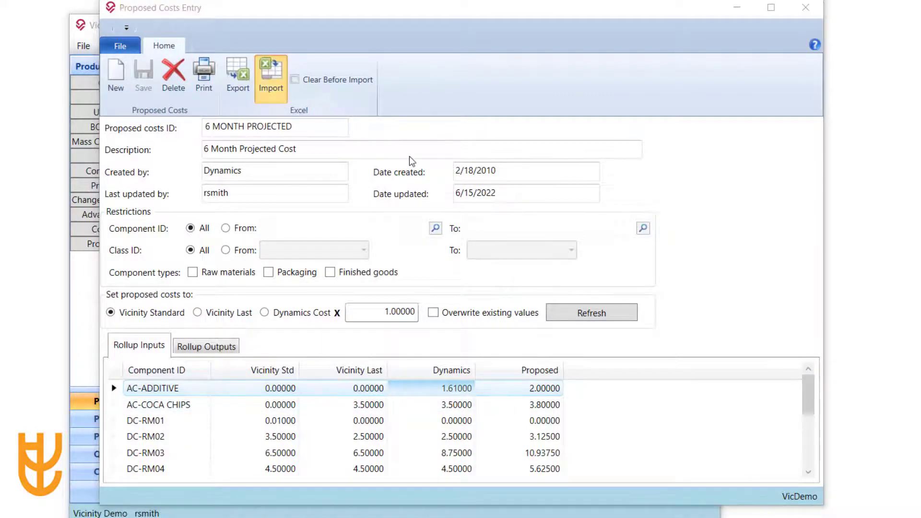
{"action": "left_click", "coordinate": [480, 126]}
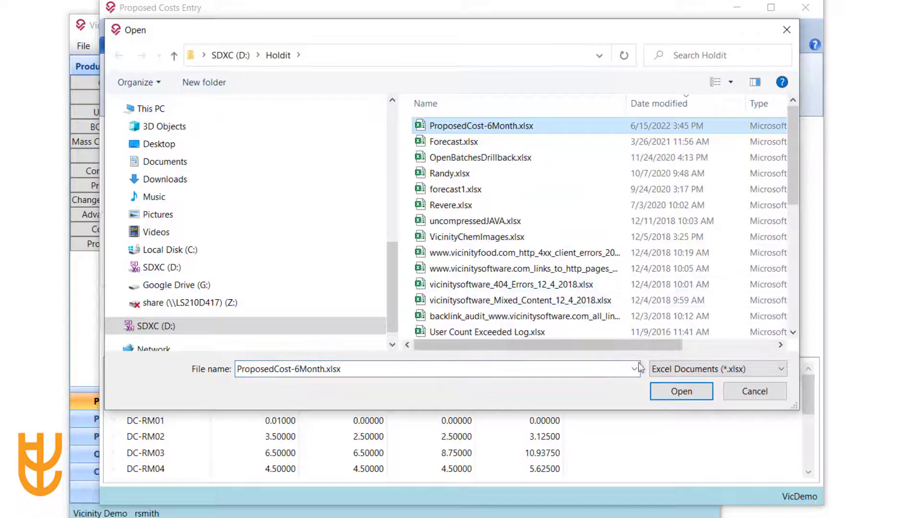
{"action": "left_click", "coordinate": [680, 393]}
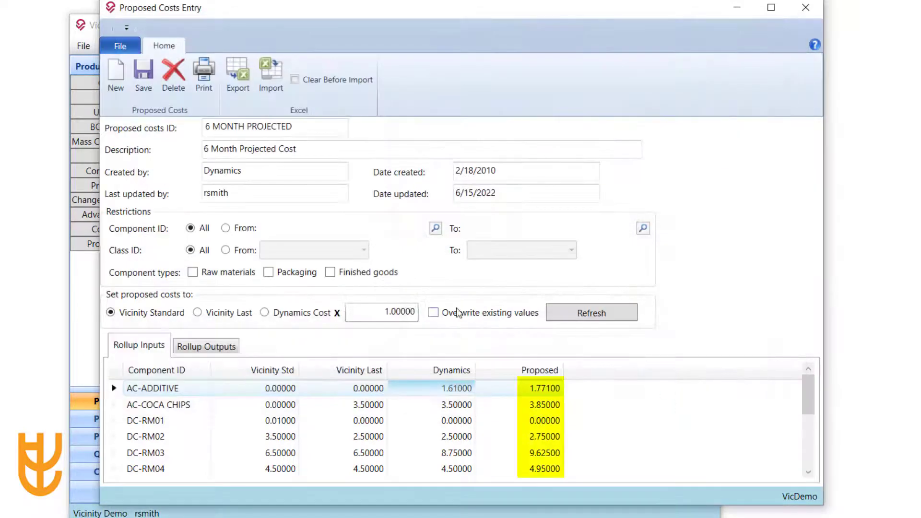
{"action": "left_click", "coordinate": [549, 389]}
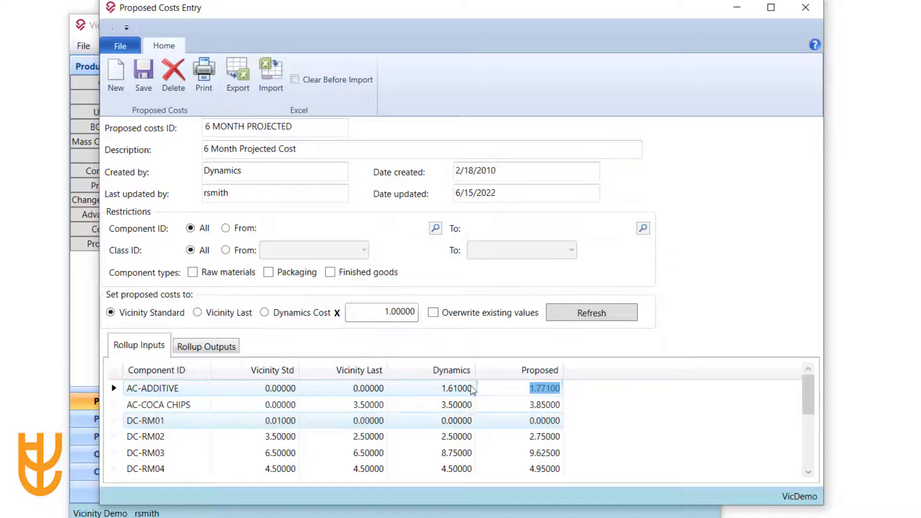
Open Component Cost Rollup and add a restriction for Component ID from DC-FG01 to DC-FG01.
{"action": "left_click", "coordinate": [88, 309]}
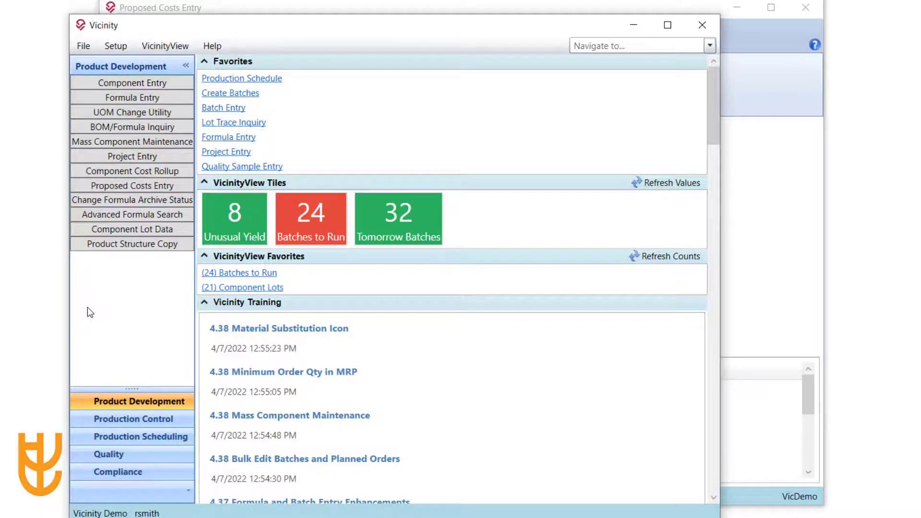
{"action": "left_click", "coordinate": [126, 172]}
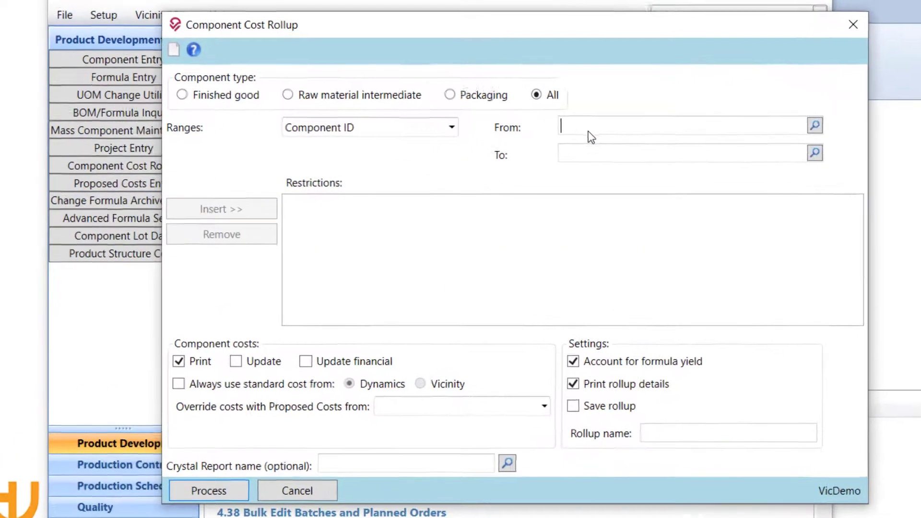
{"action": "type", "text": "DC-FG"}
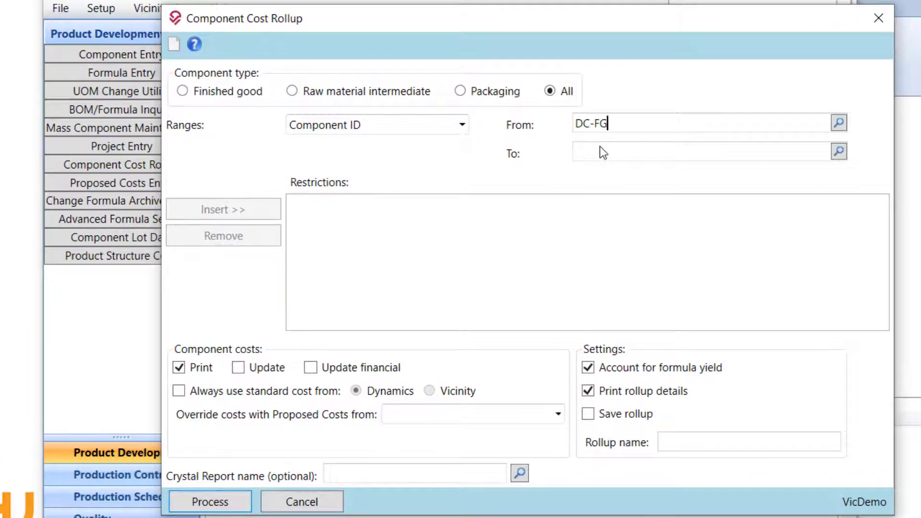
{"action": "type", "text": "01"}
{"action": "key", "text": "Tab"}
{"action": "left_click", "coordinate": [240, 209]}
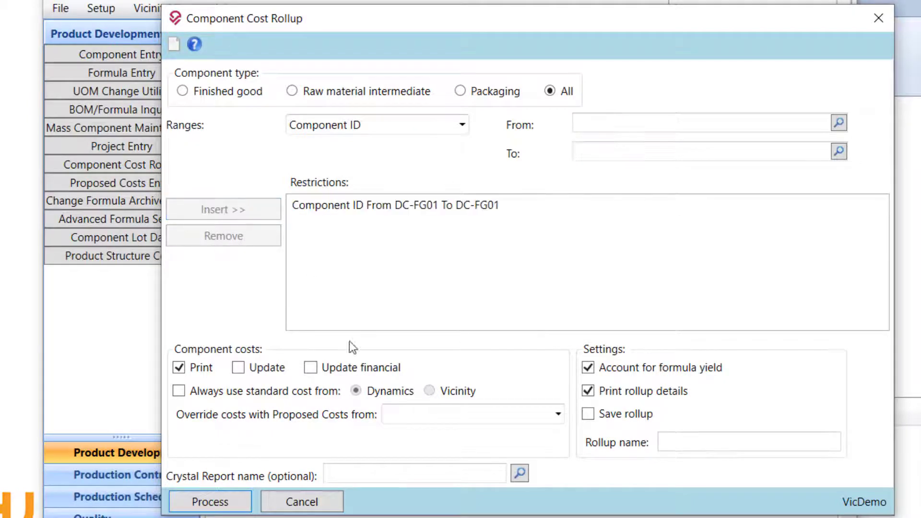
Override costs with the 6 MONTH PROJECTED proposed costs, process the rollup and dismiss the completion message.
{"action": "left_click", "coordinate": [497, 418]}
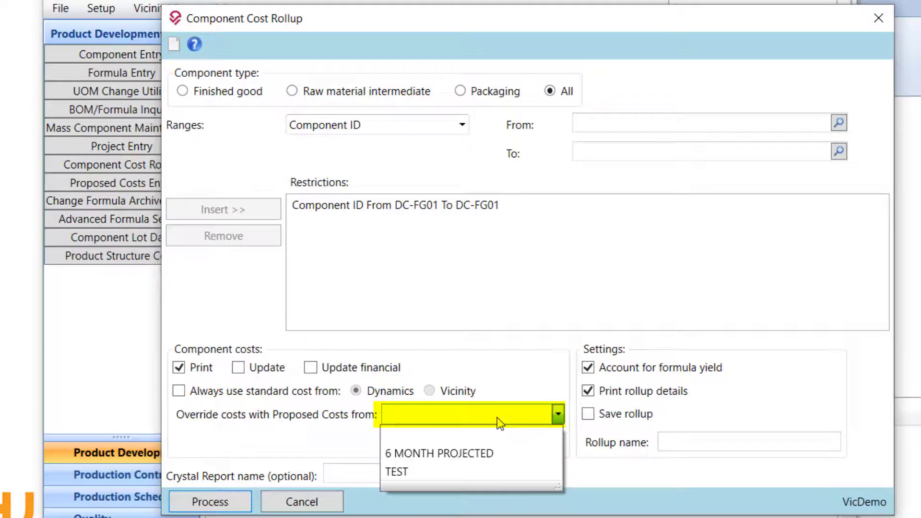
{"action": "left_click", "coordinate": [491, 454]}
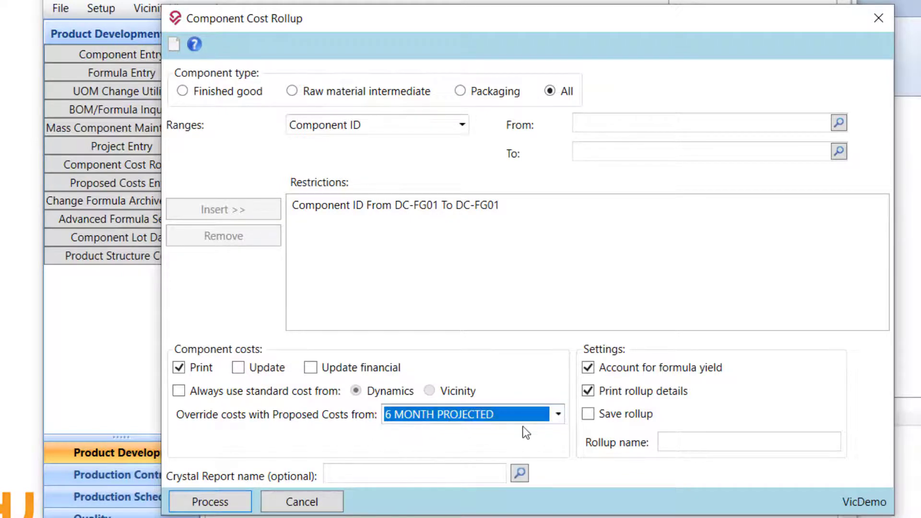
{"action": "left_click", "coordinate": [195, 503]}
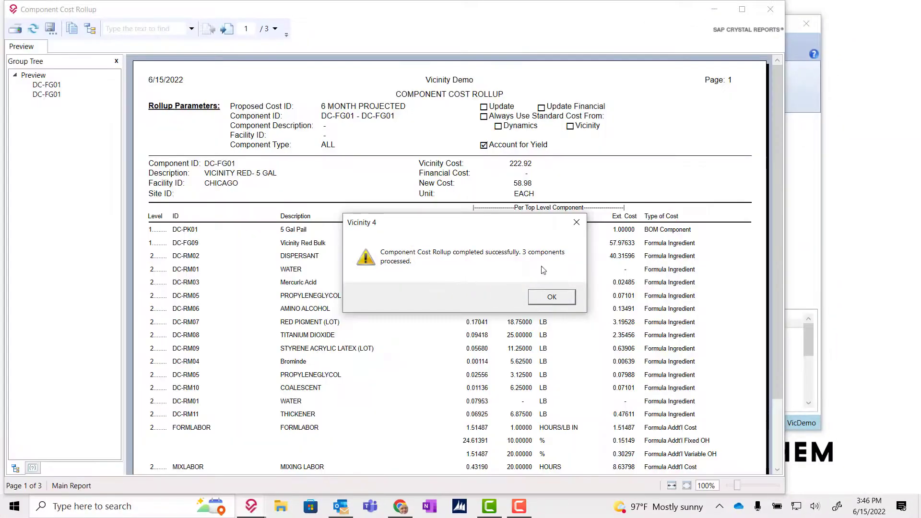
{"action": "left_click", "coordinate": [558, 299]}
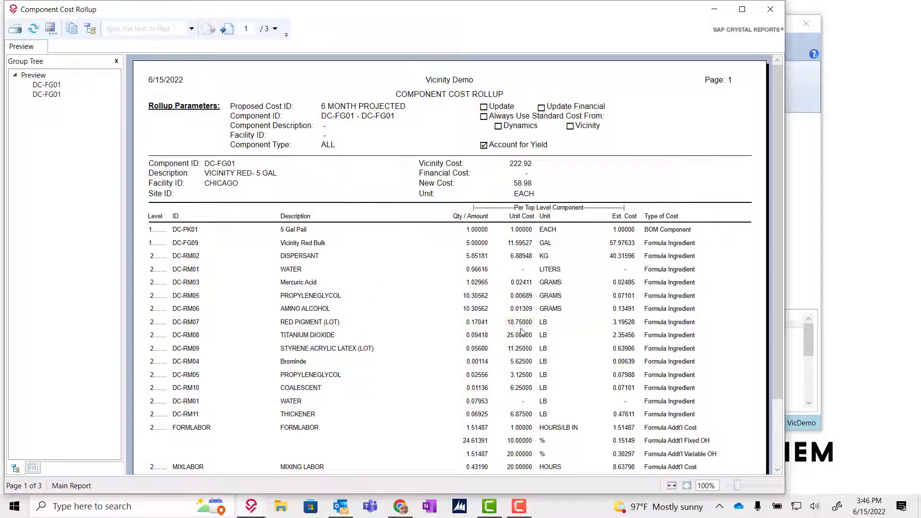
Review the Unit Cost column in the rollup report, close the report and return to the Proposed Costs Entry window.
{"action": "left_click", "coordinate": [524, 295]}
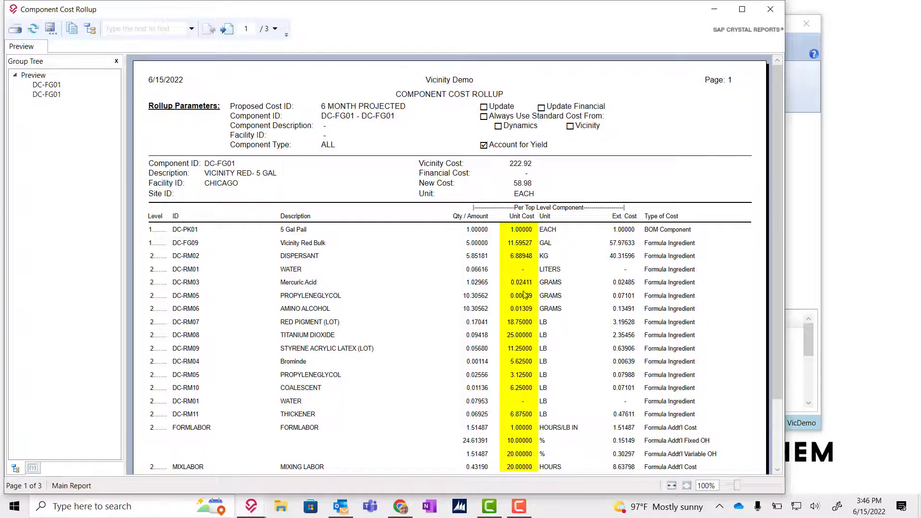
{"action": "left_click", "coordinate": [770, 9]}
{"action": "left_click", "coordinate": [754, 63]}
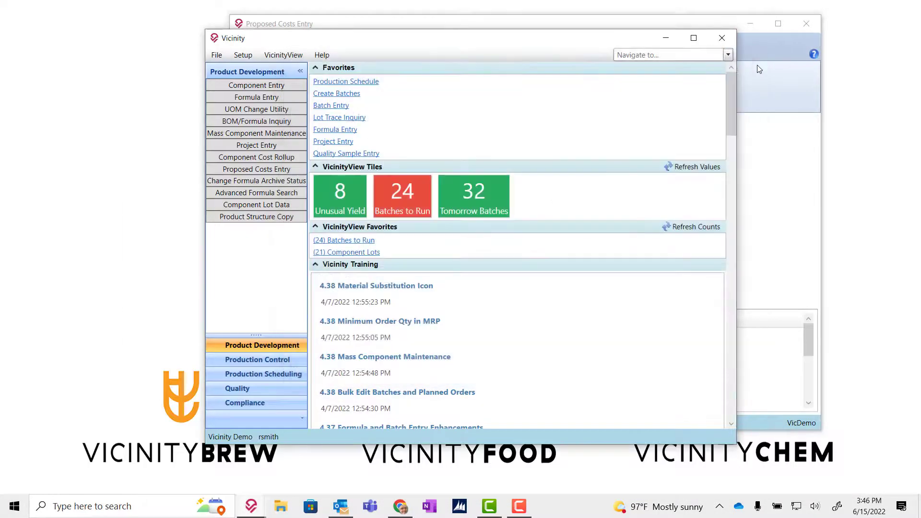
{"action": "left_click", "coordinate": [763, 53]}
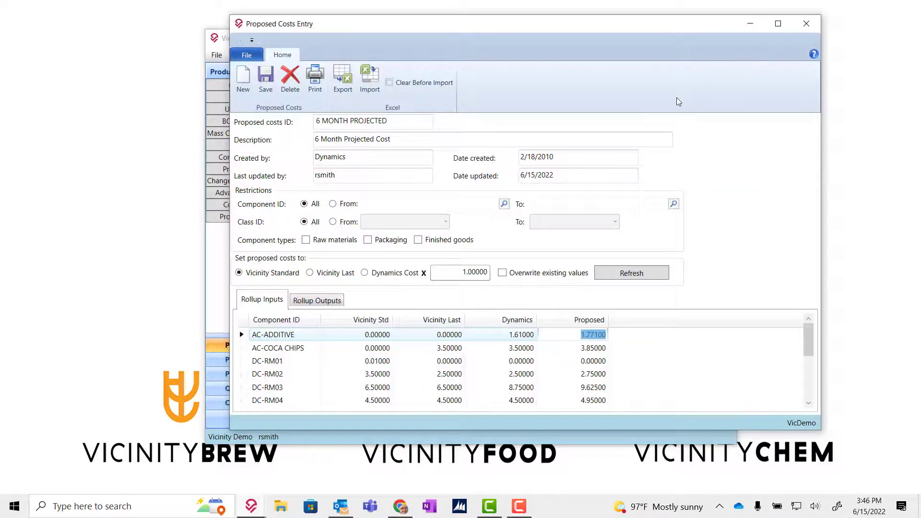